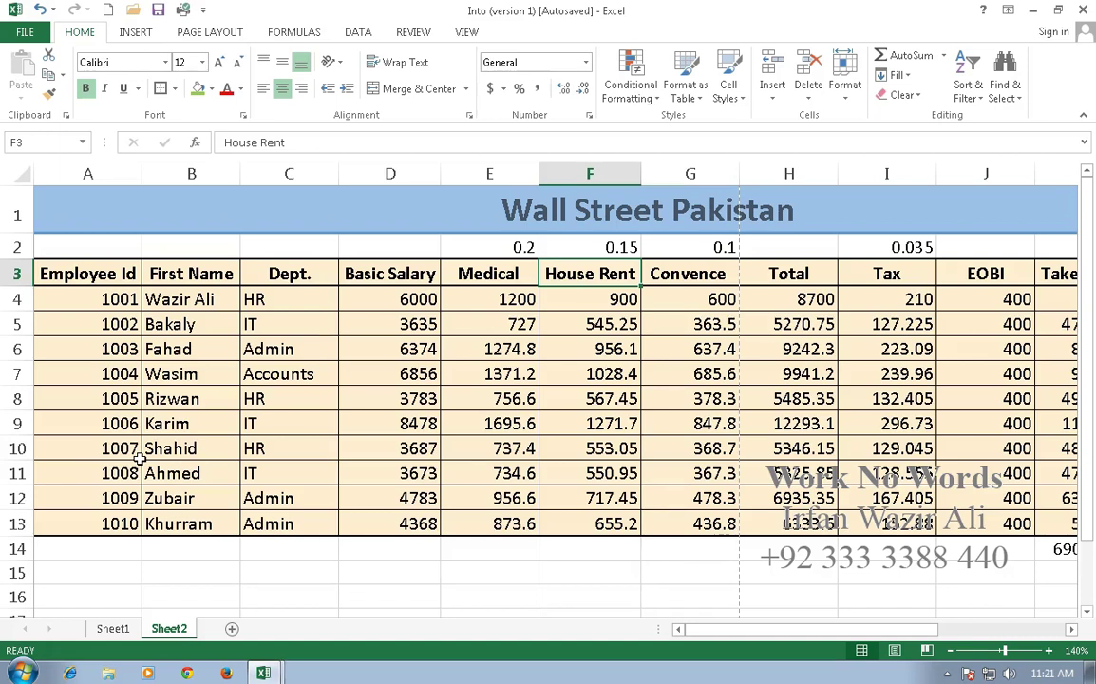
Step: Add Print Preview and Print to the Quick Access Toolbar
left_click(198, 39)
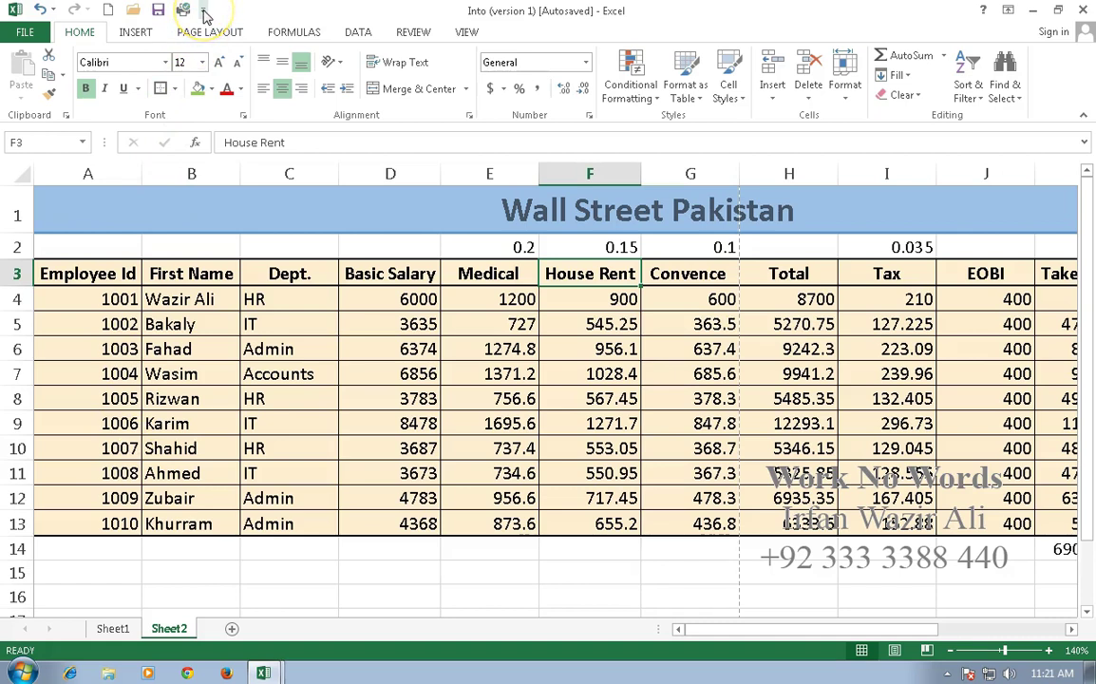
left_click(203, 11)
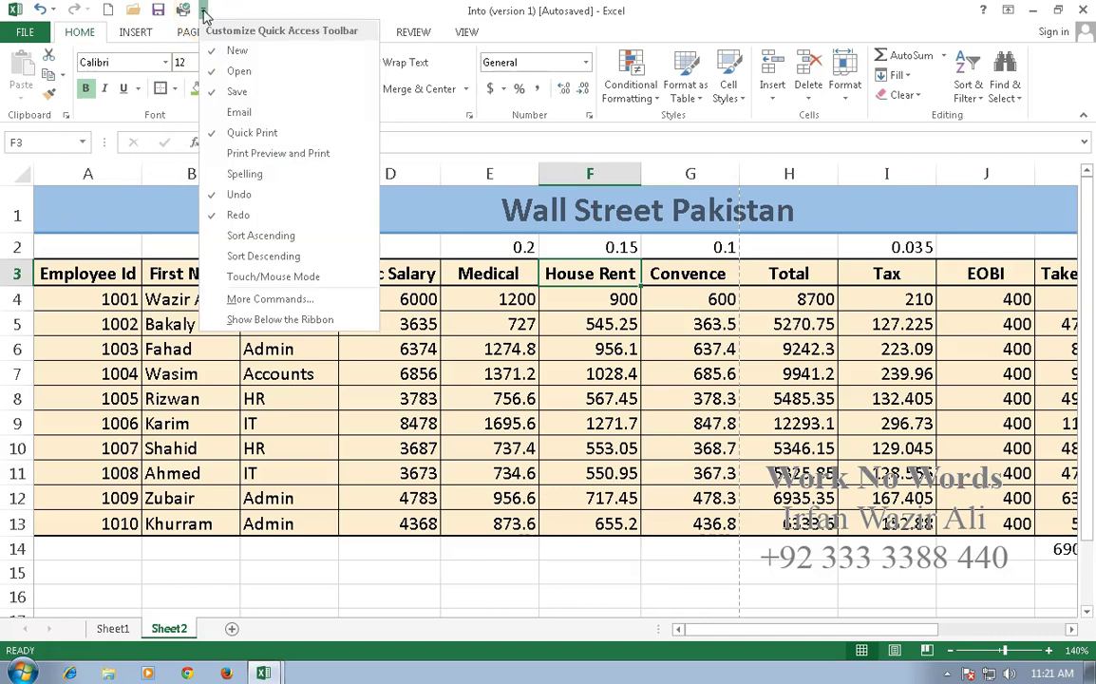
left_click(245, 155)
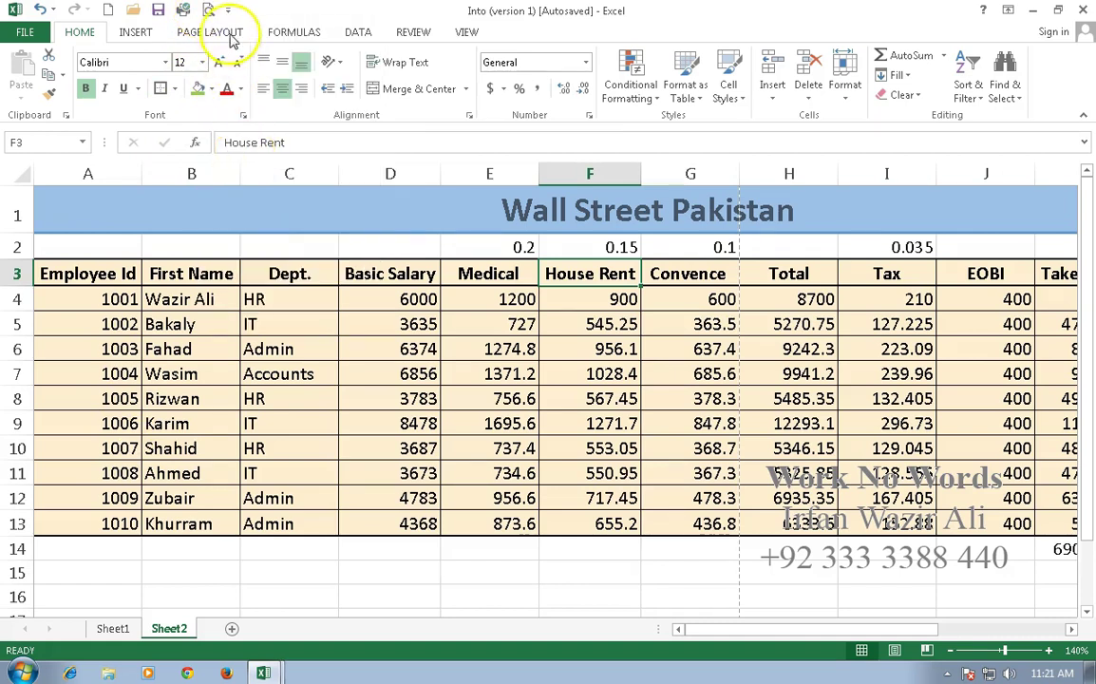
Step: Preview the payroll sheet, confirm it spans 2 portrait pages, and close the preview
left_click(208, 10)
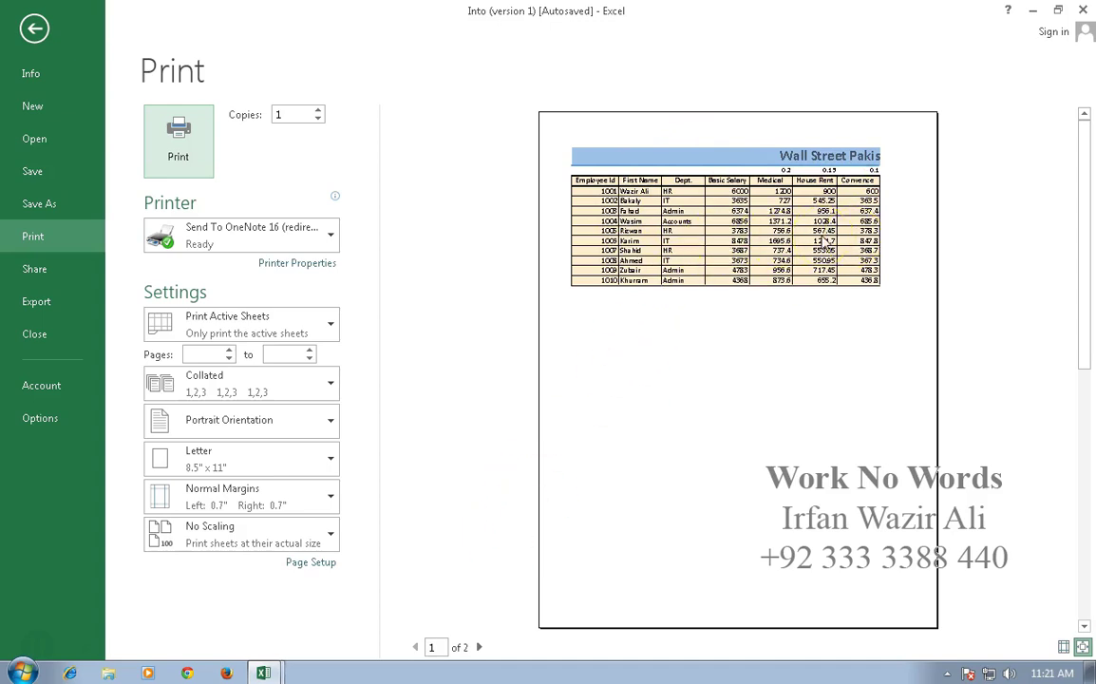
left_click(478, 646)
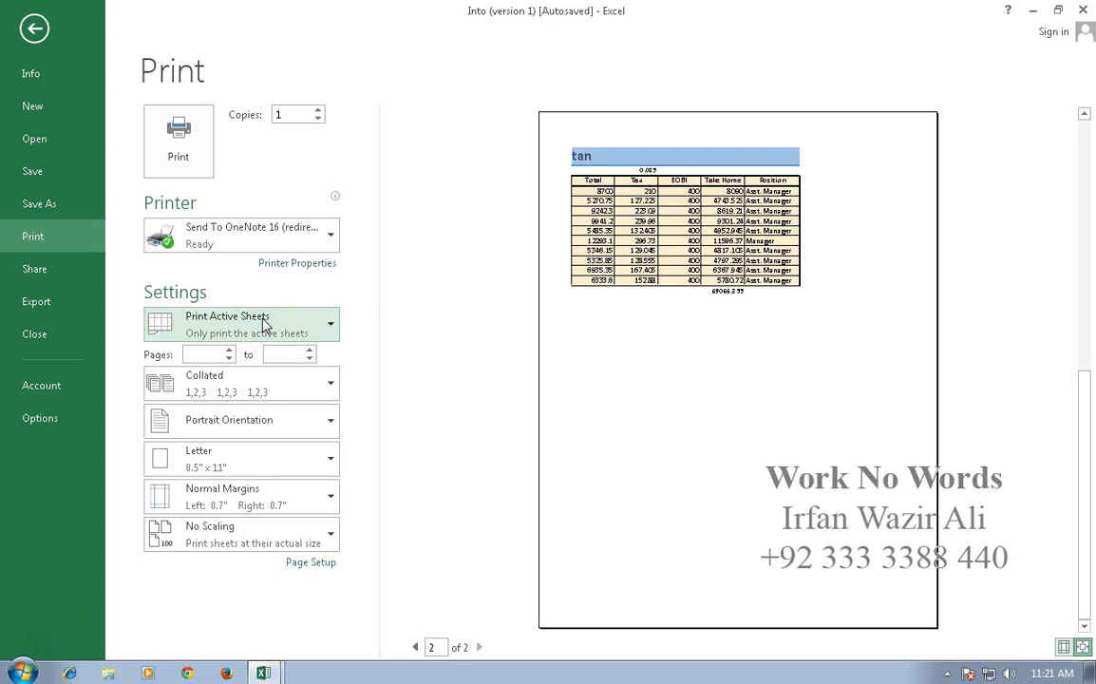
key("Escape")
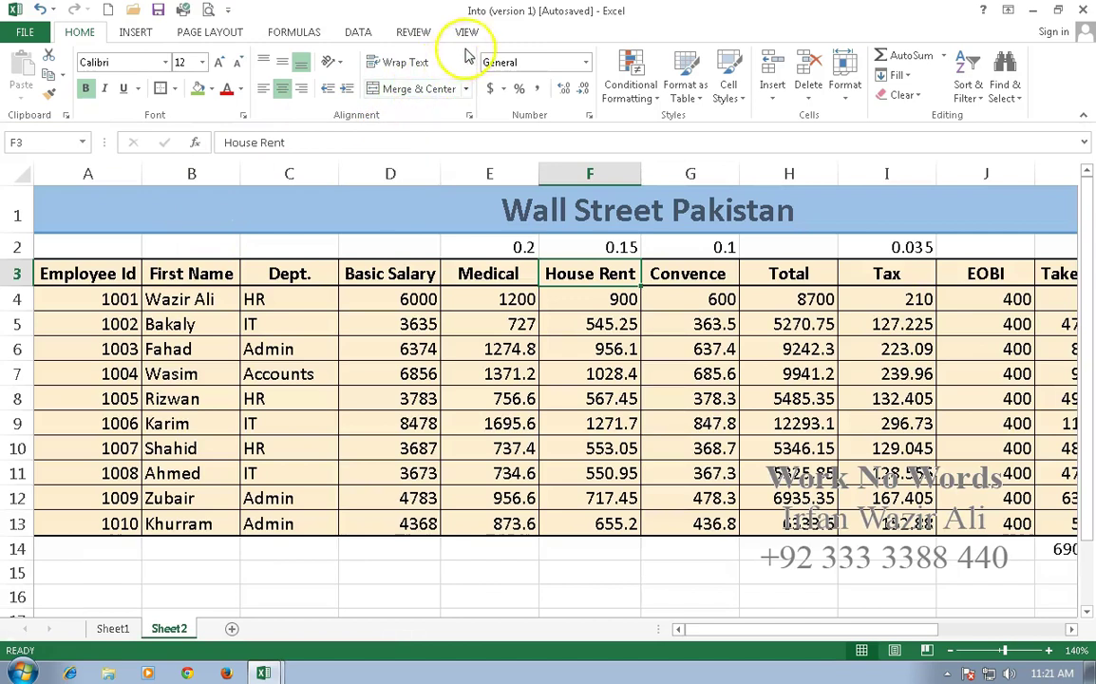
Step: Set the Sheet2 payroll page orientation to Landscape
left_click(211, 36)
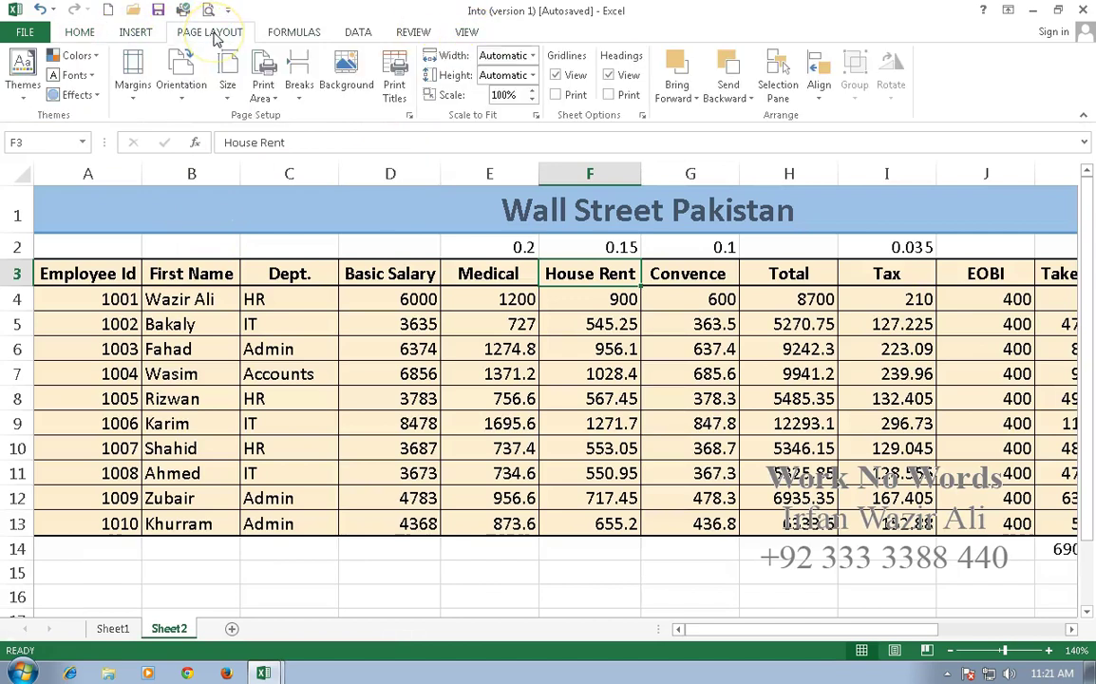
left_click(181, 98)
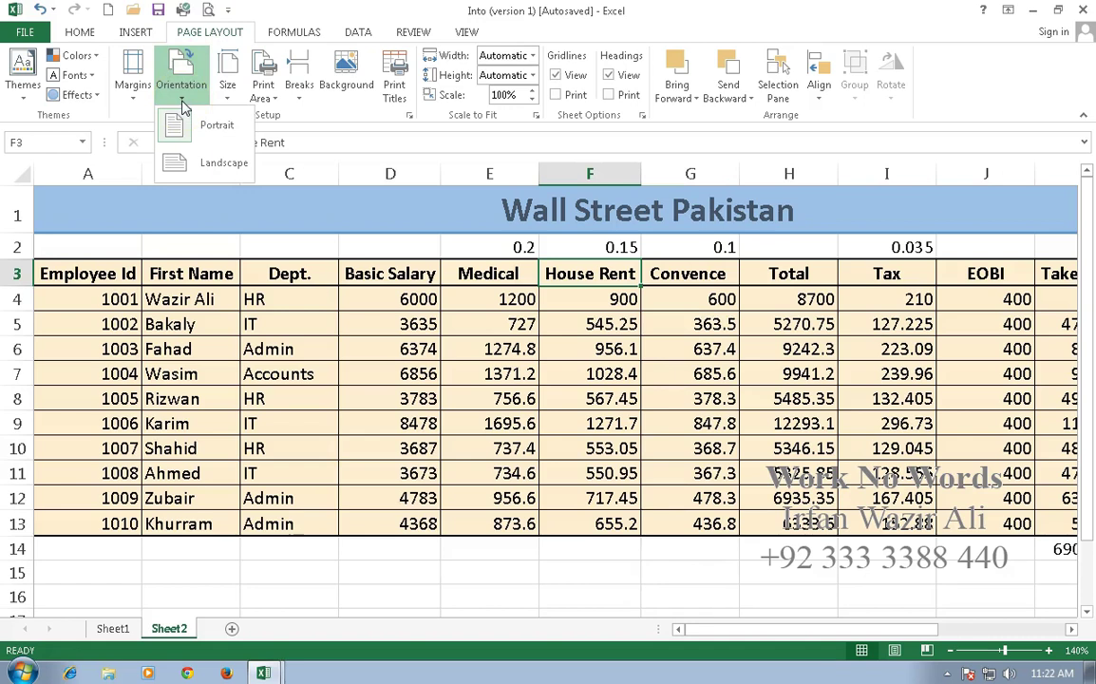
left_click(194, 164)
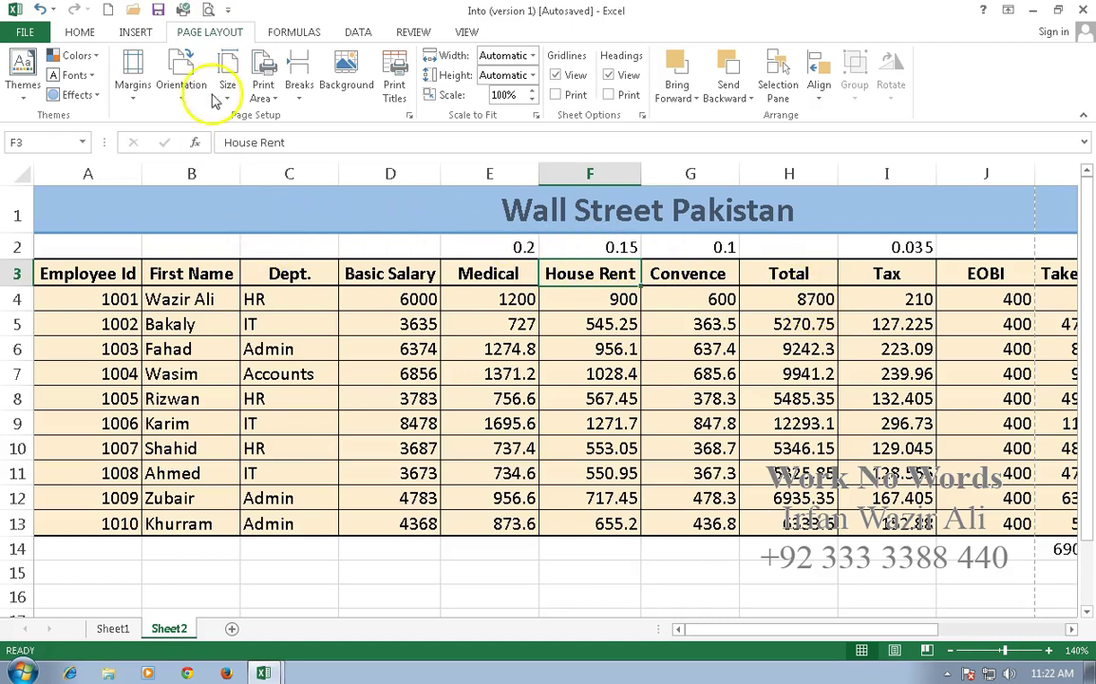
left_click(466, 31)
left_click(28, 84)
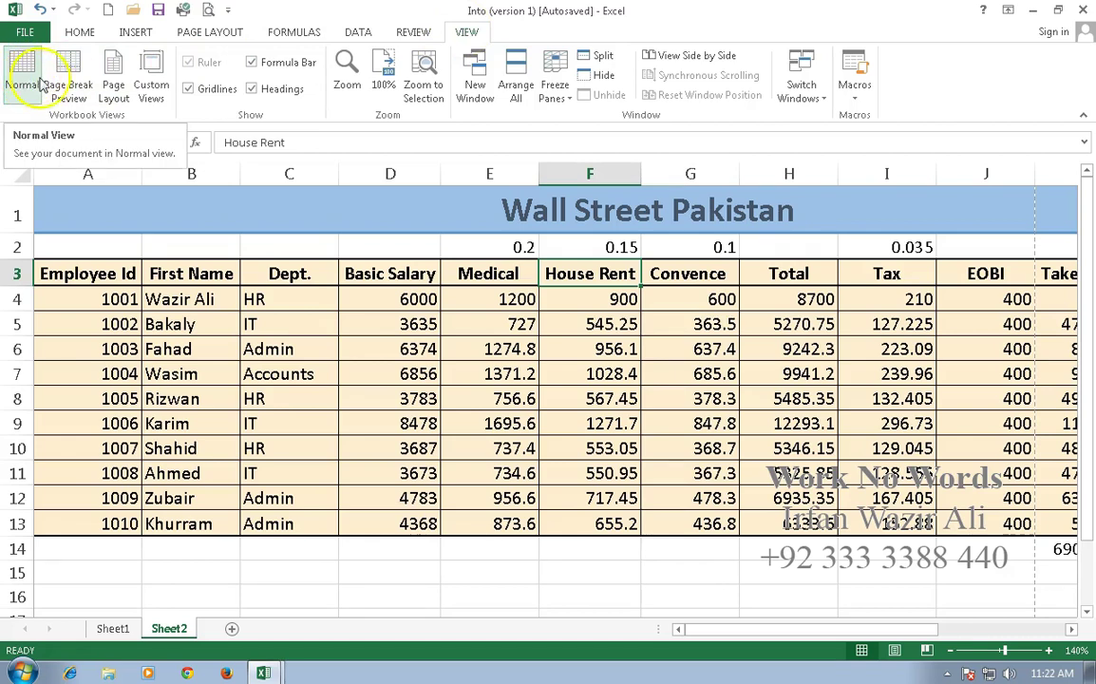
Step: In Page Break Preview, drag the page break from column K past column L
left_click(76, 78)
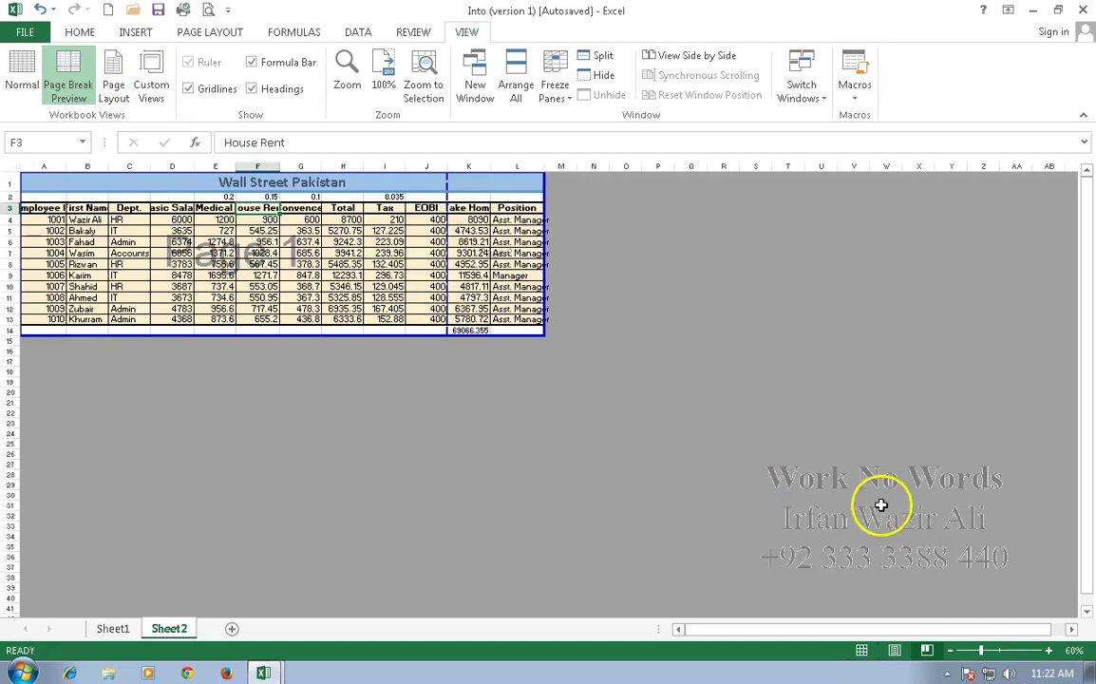
scroll(882, 512, "up", 3)
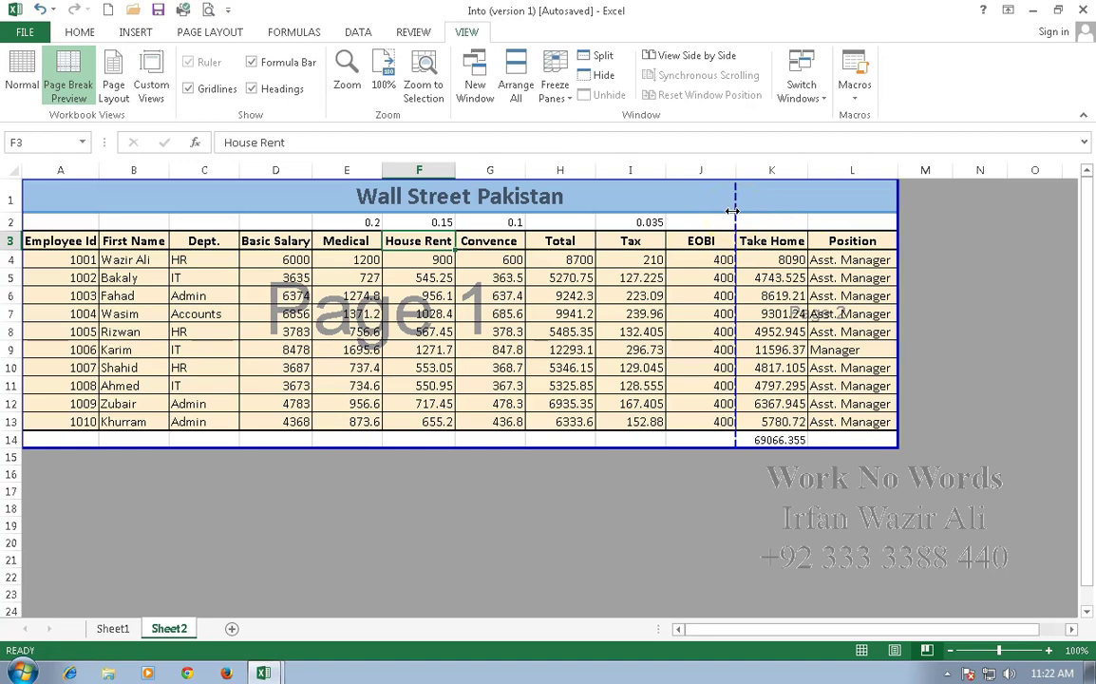
left_click(733, 209)
left_click_drag(735, 208, 907, 209)
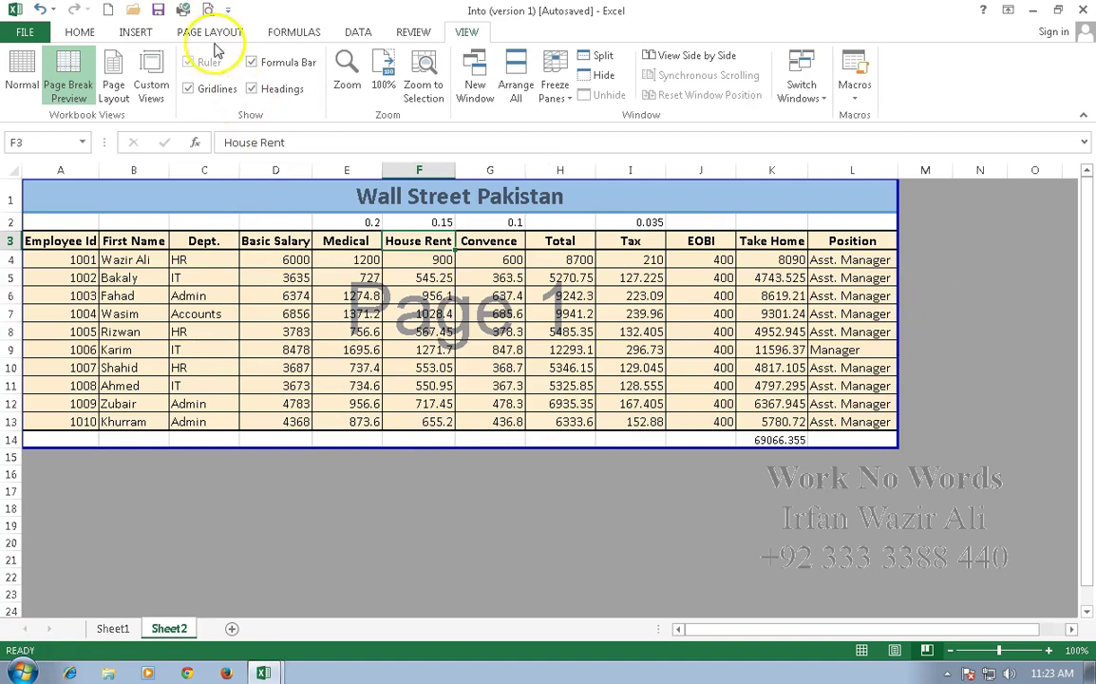
Step: Verify the table previews as 1 of 1 landscape page and print it
left_click(207, 11)
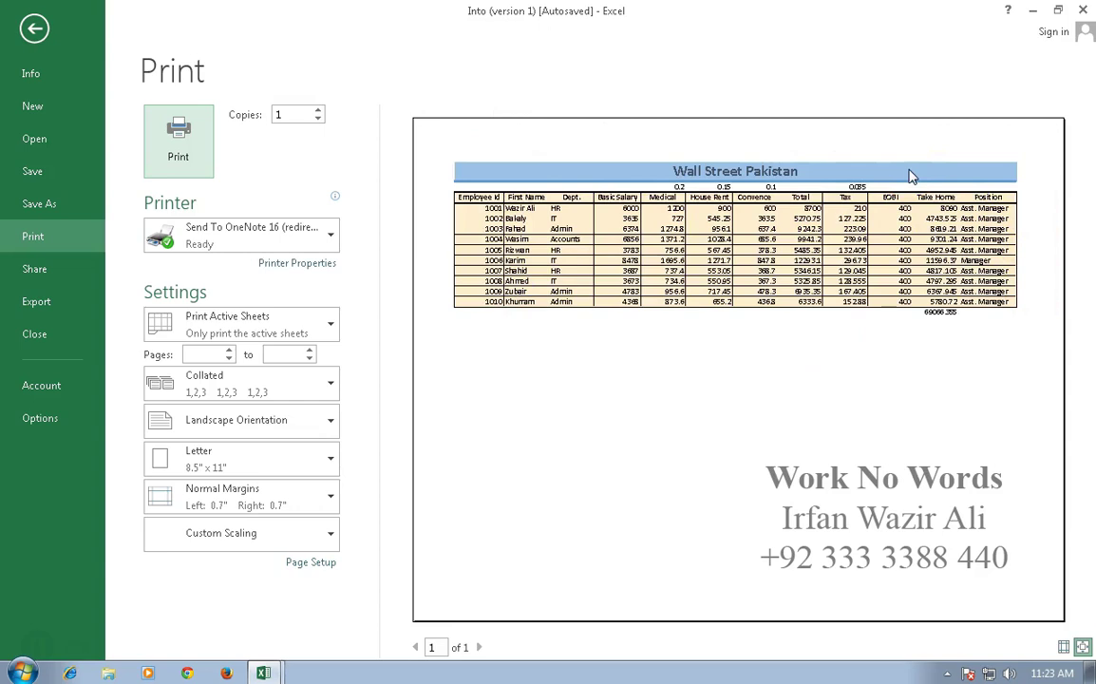
left_click(171, 168)
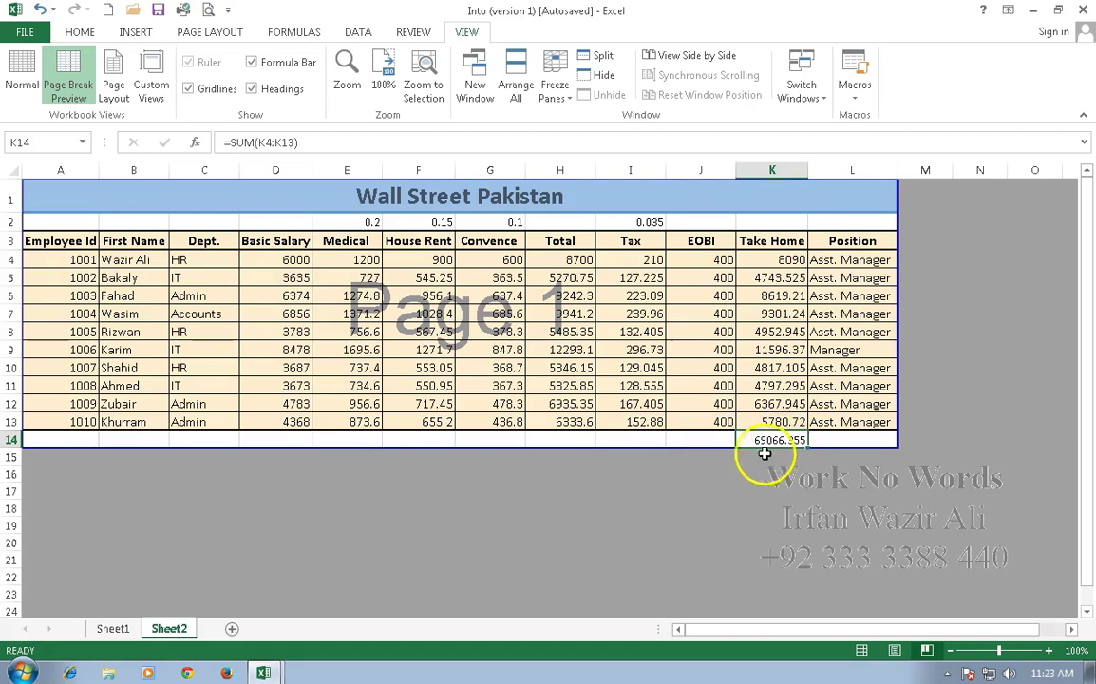
Step: Pull the page's bottom edge up to row 13 and select the table A1:L13
left_click(716, 479)
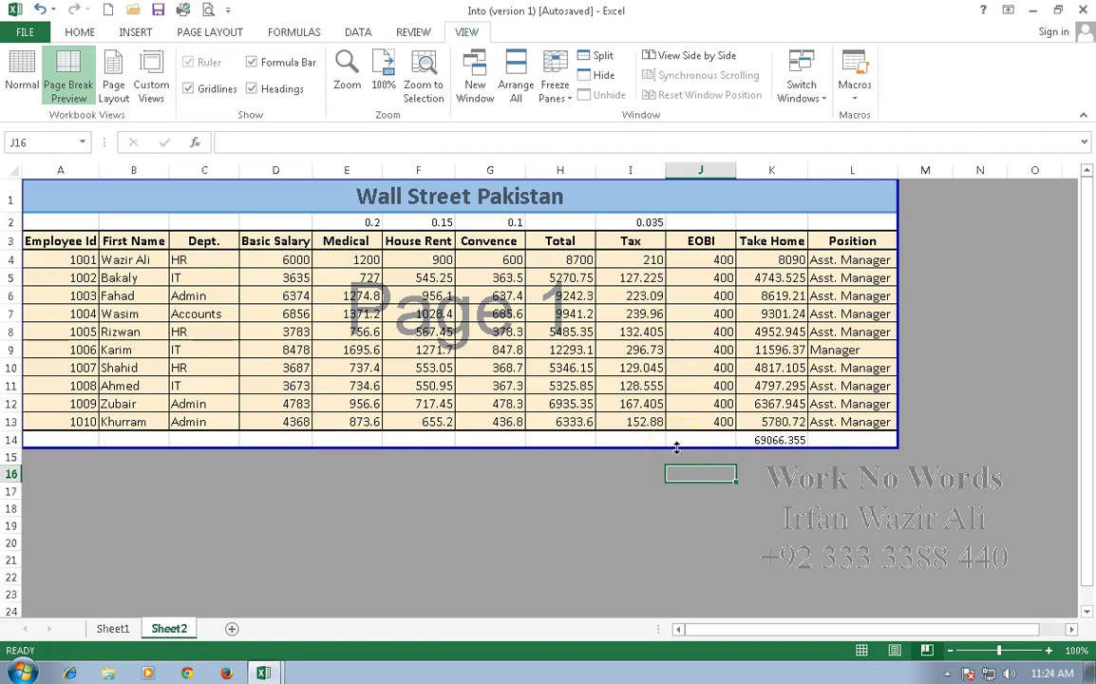
mouse_move(677, 448)
left_mouse_down()
mouse_move(685, 422)
mouse_move(709, 455)
left_mouse_up()
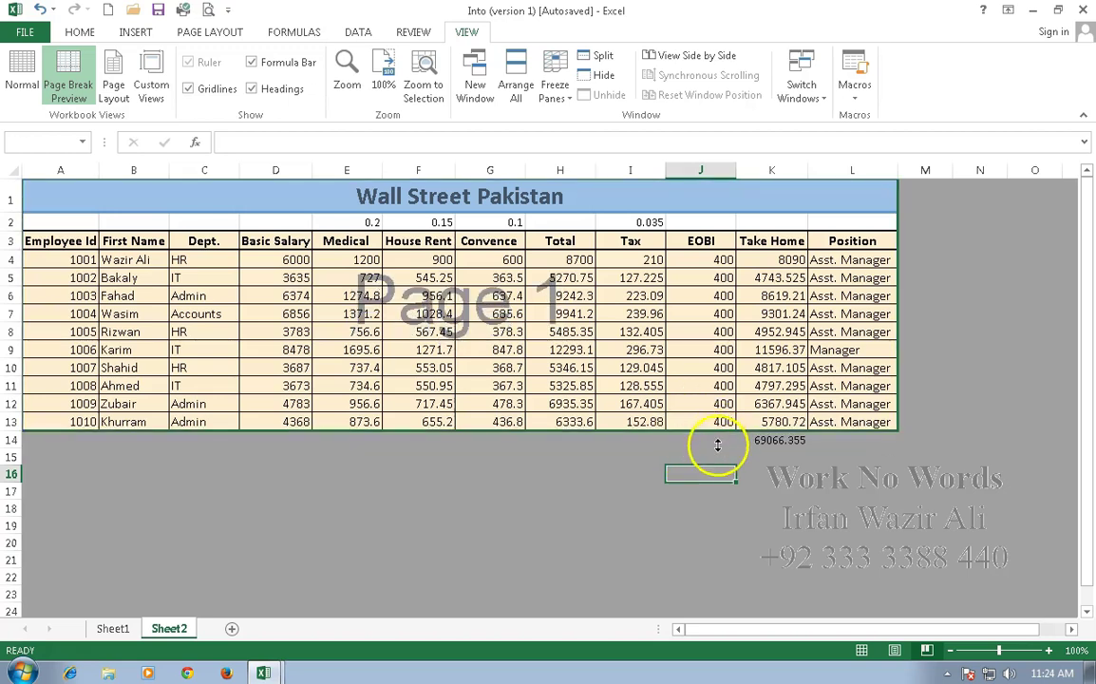
mouse_move(69, 202)
left_mouse_down()
mouse_move(620, 402)
mouse_move(632, 422)
left_mouse_up()
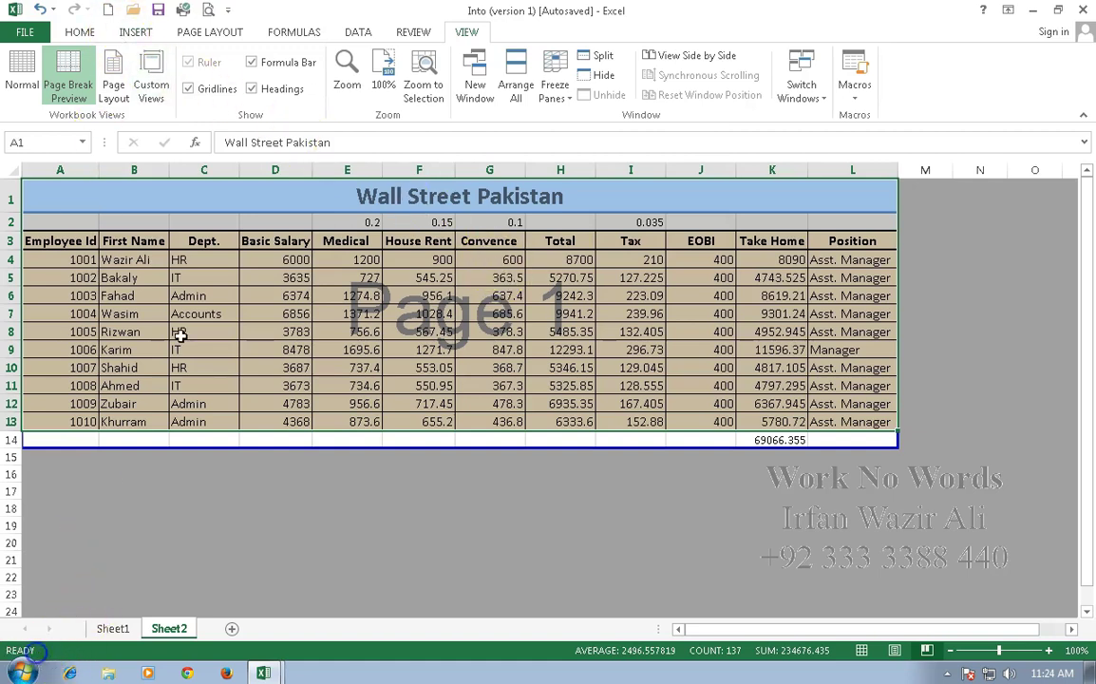
Step: Set A1:L13 as the print area, leaving the row 14 total outside
left_click(222, 36)
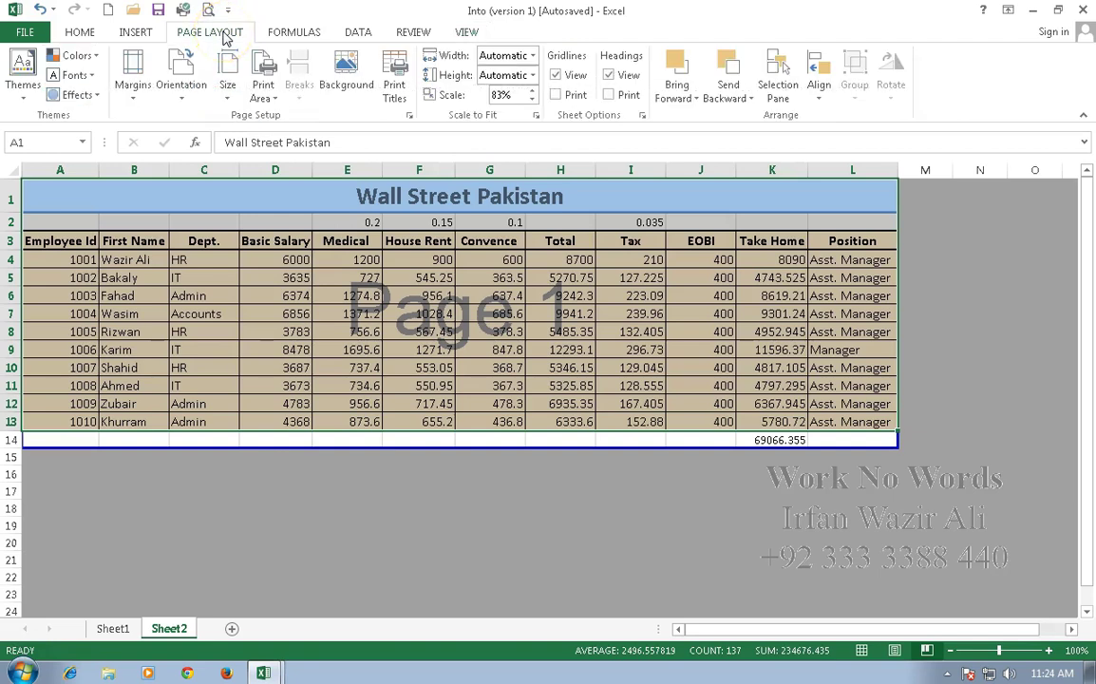
left_click(274, 99)
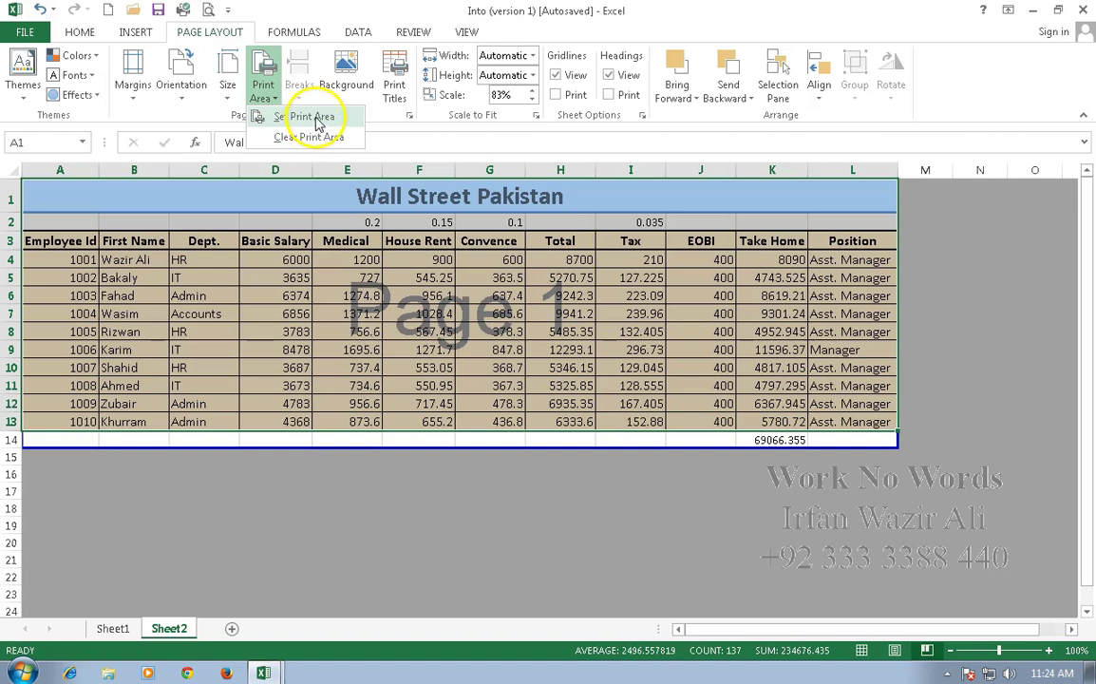
left_click(313, 117)
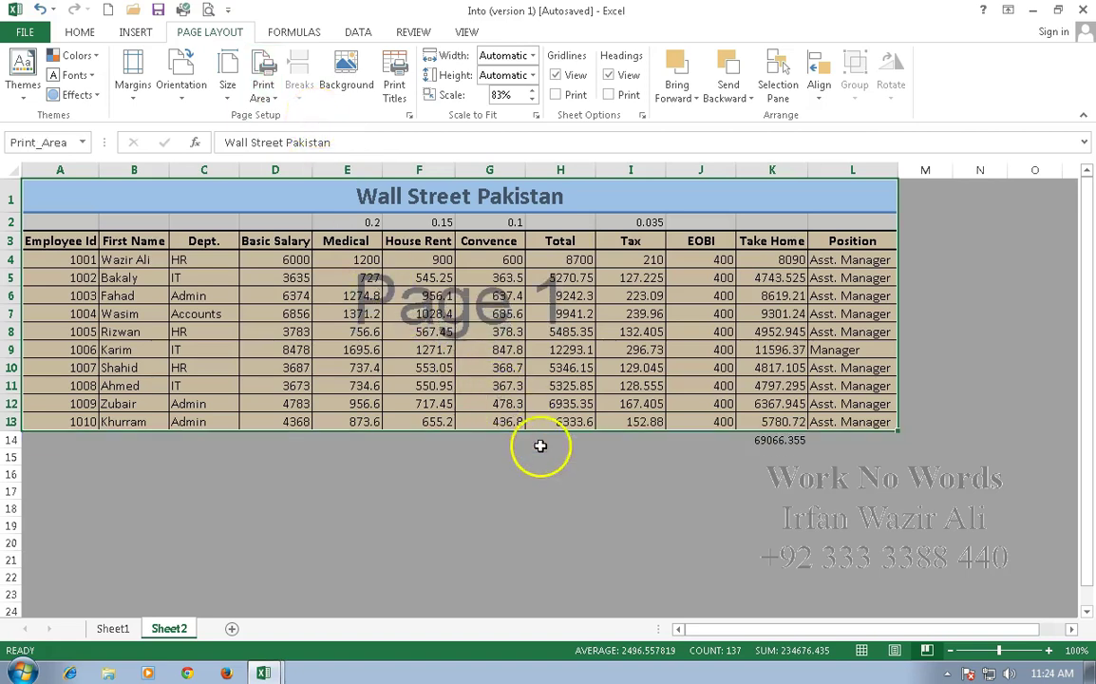
left_click(528, 454)
left_click(727, 489)
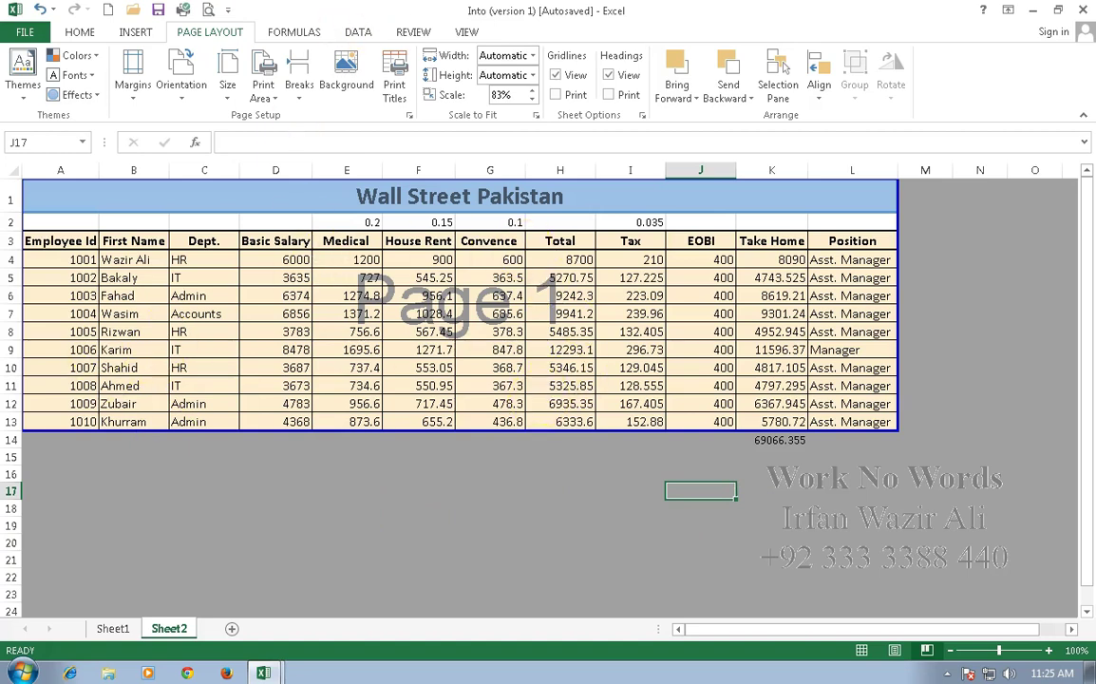
Step: Switch the payroll sheet to Normal view and scroll through it
left_click(466, 34)
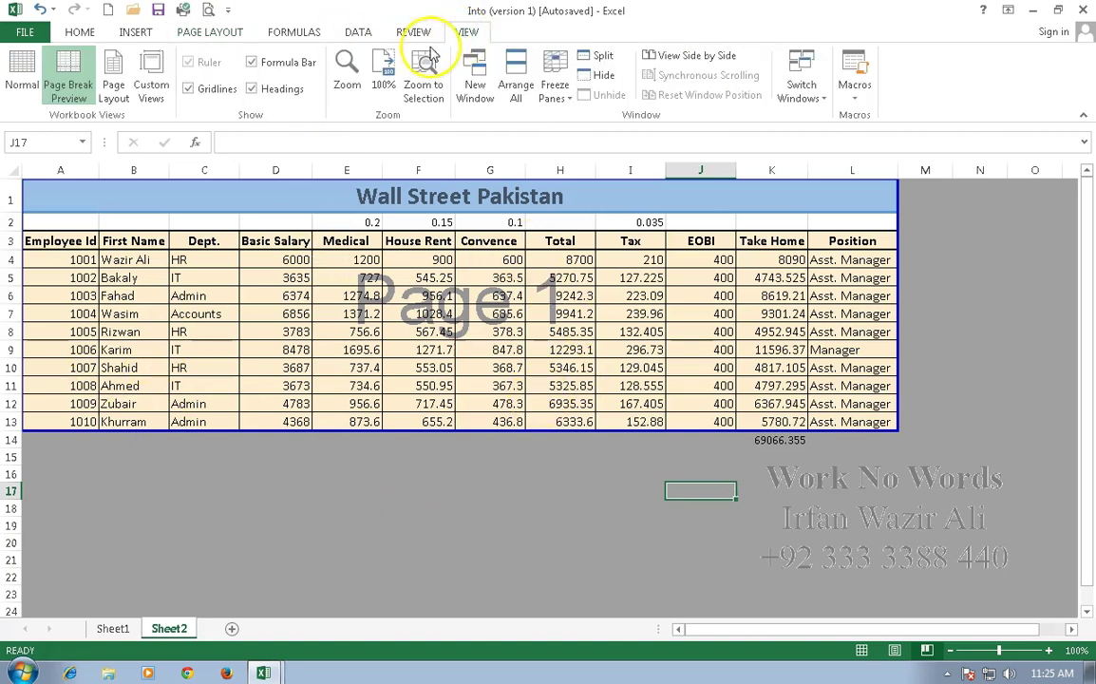
left_click(21, 74)
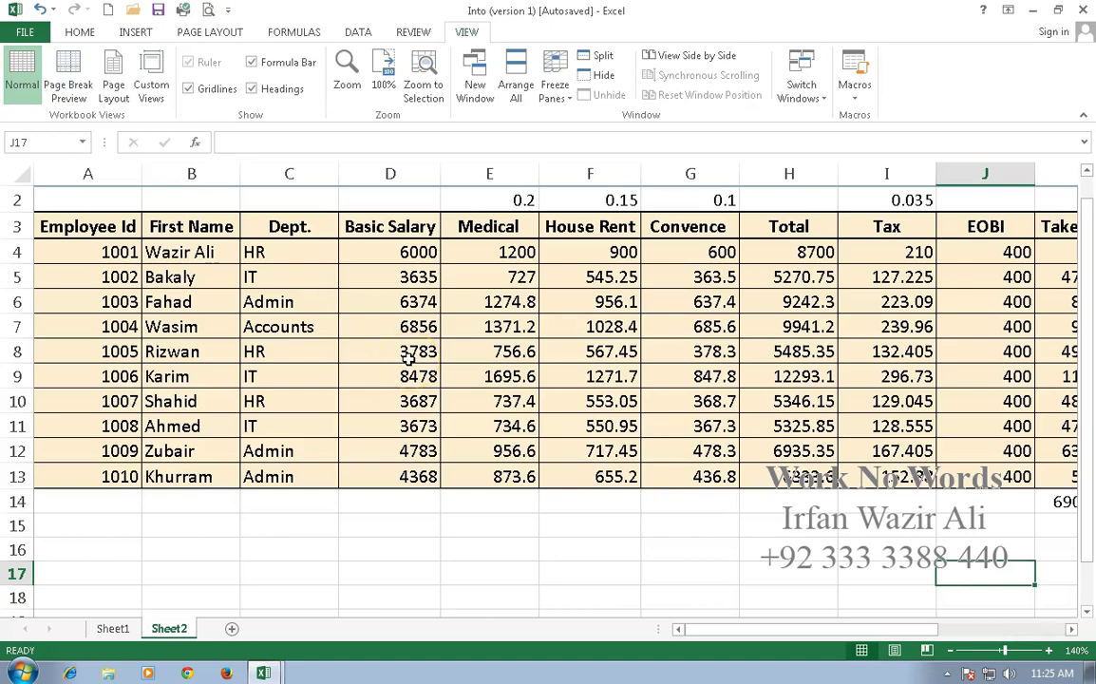
scroll(406, 356, "down", 2)
scroll(409, 359, "up", 3)
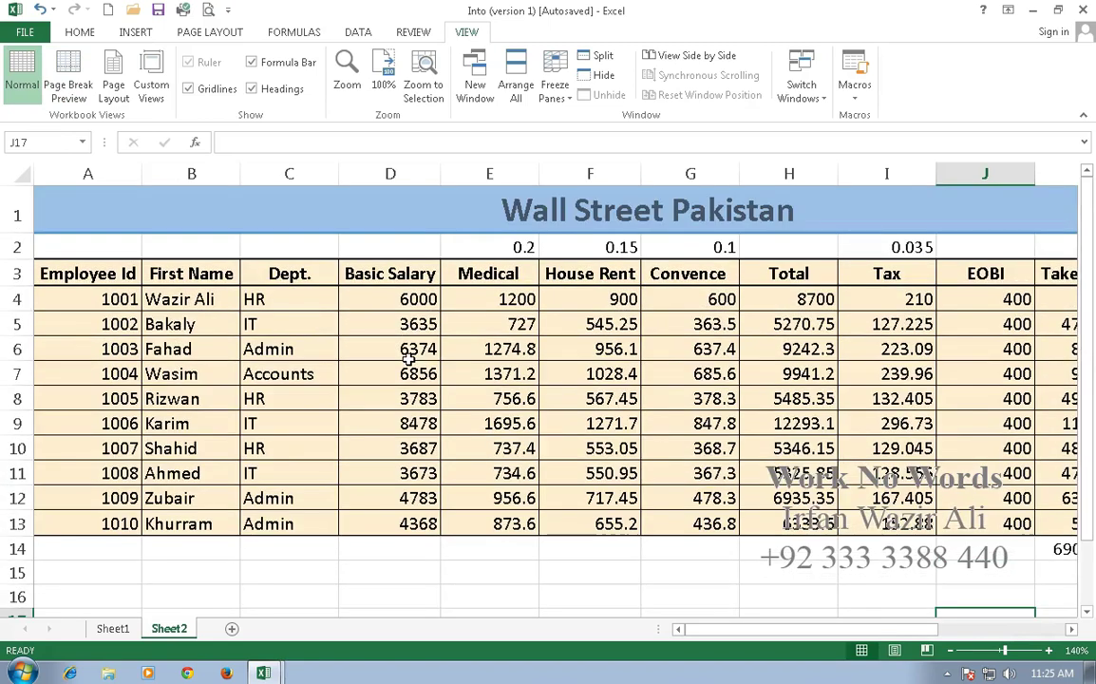
Step: Zoom out to 120% and switch back to Page Break Preview
left_click(954, 650)
left_click(954, 651)
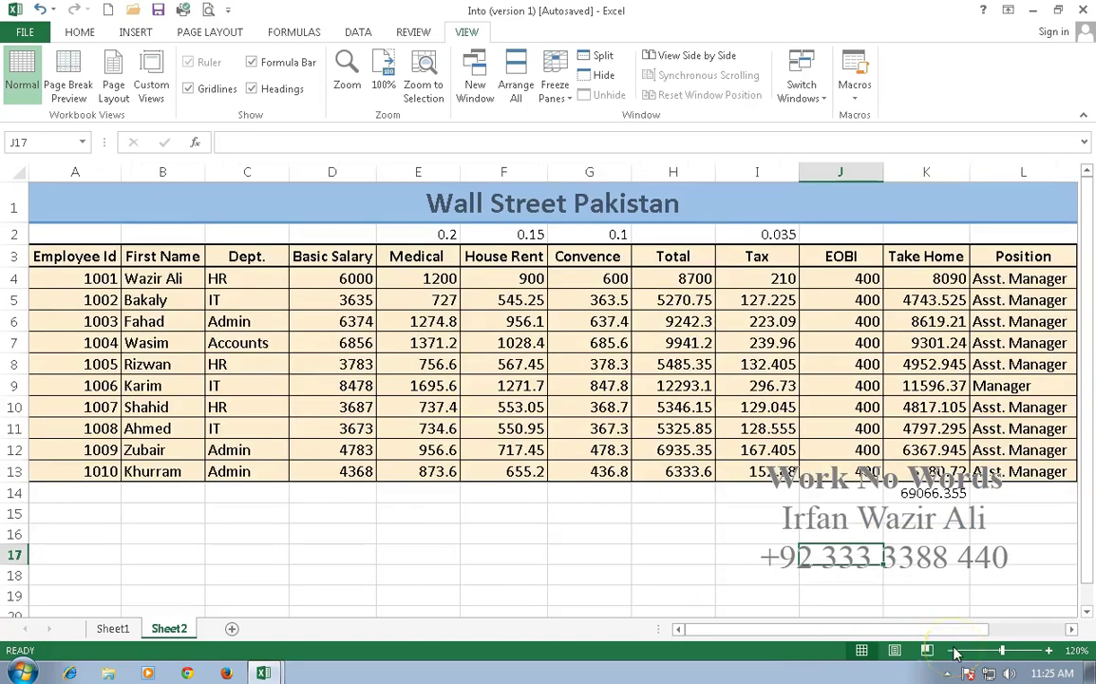
left_click(455, 501)
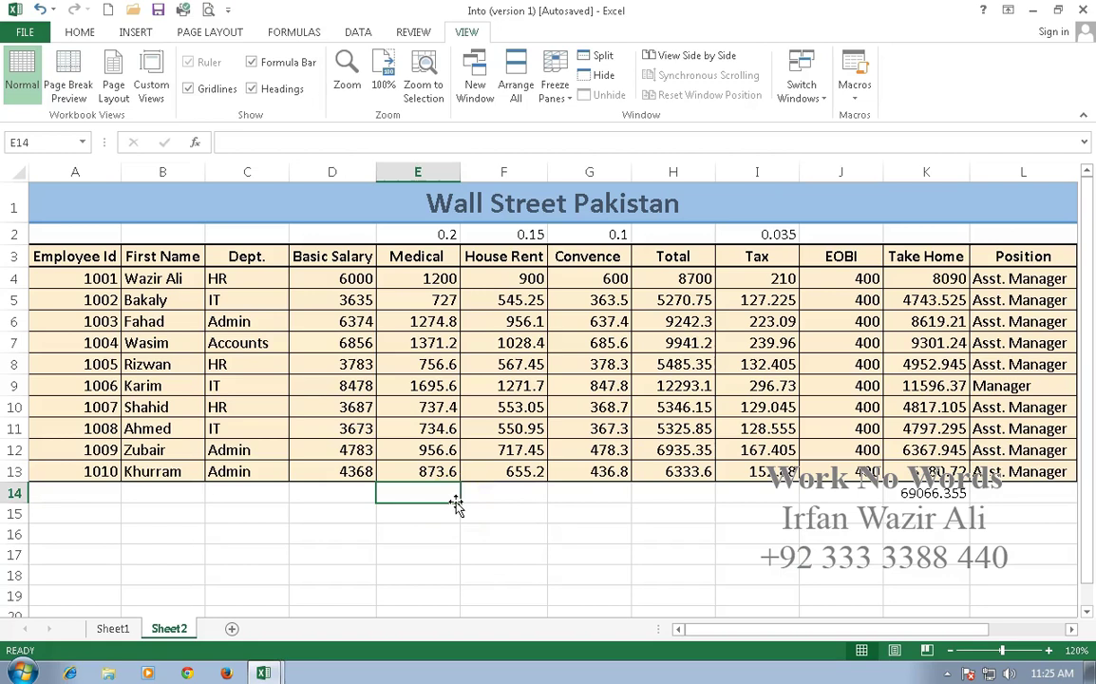
left_click(62, 74)
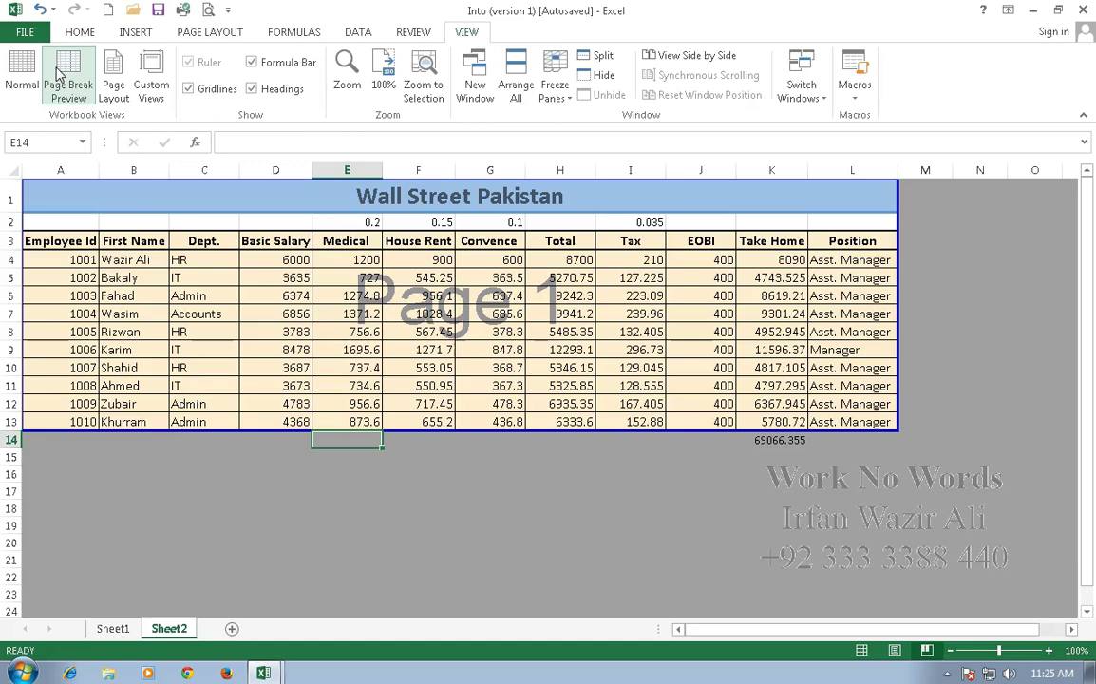
Step: Show the sheet in Page Layout view at 70% zoom and scroll through the page
left_click(113, 80)
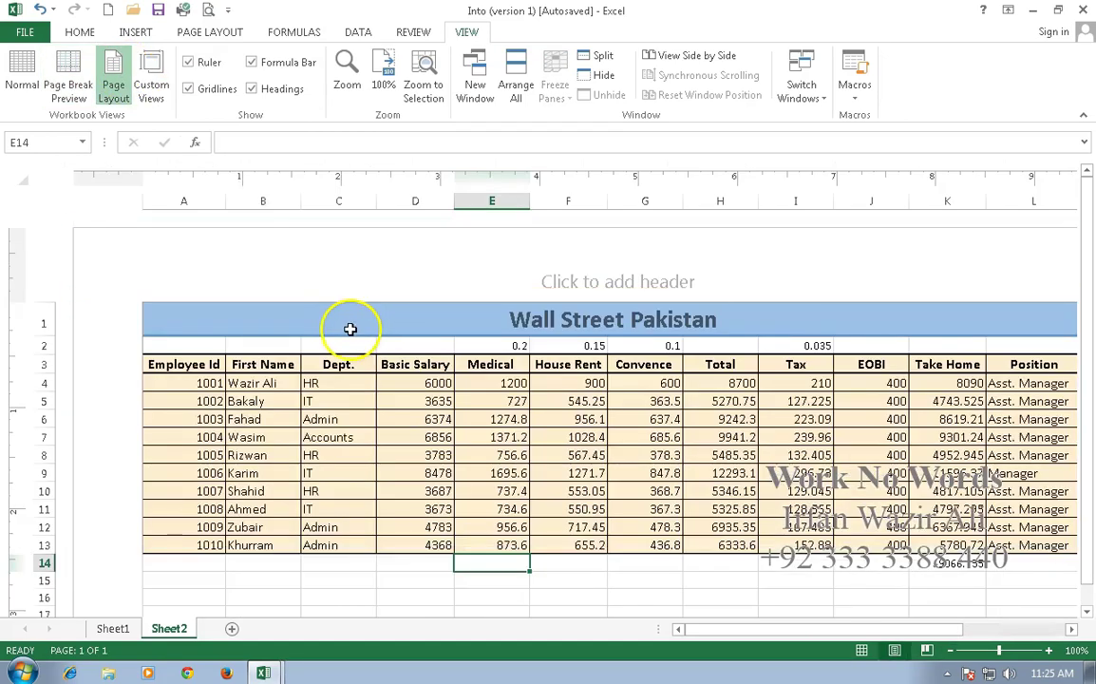
left_click(949, 650)
left_click(950, 650)
left_click(950, 649)
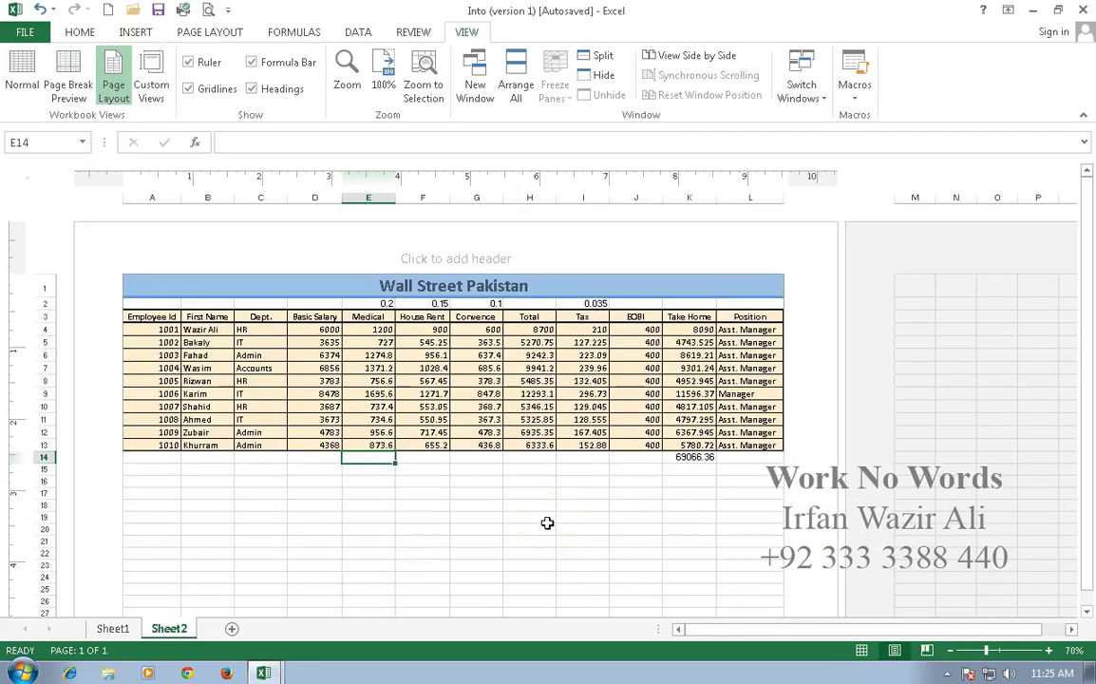
left_click(547, 522)
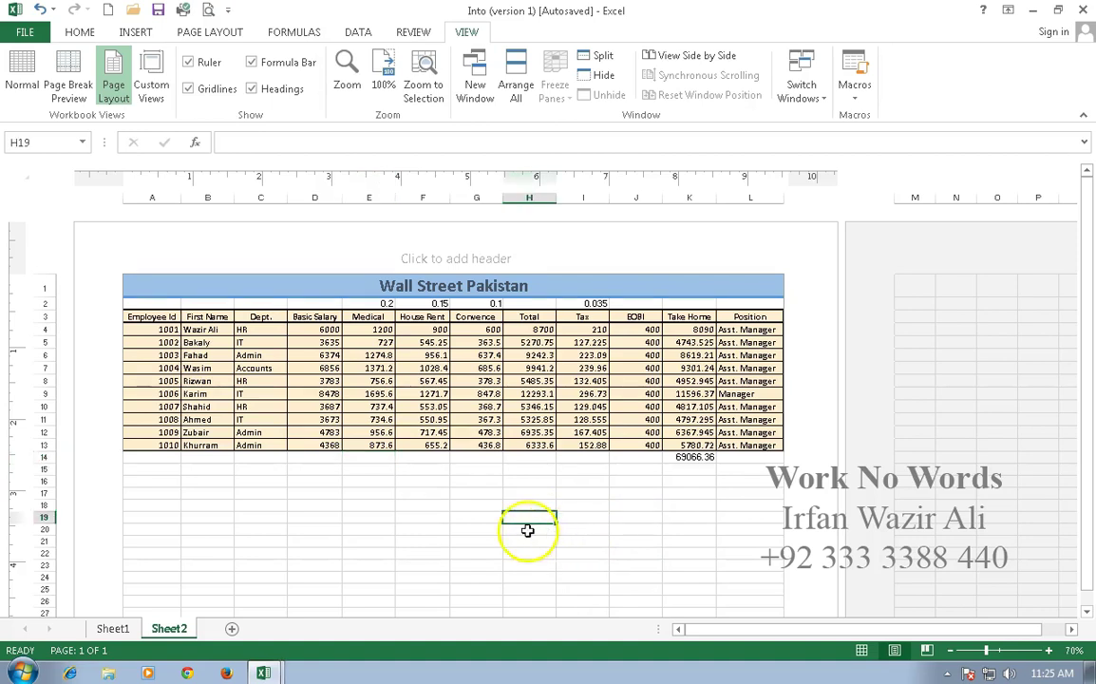
scroll(457, 355, "down", 3)
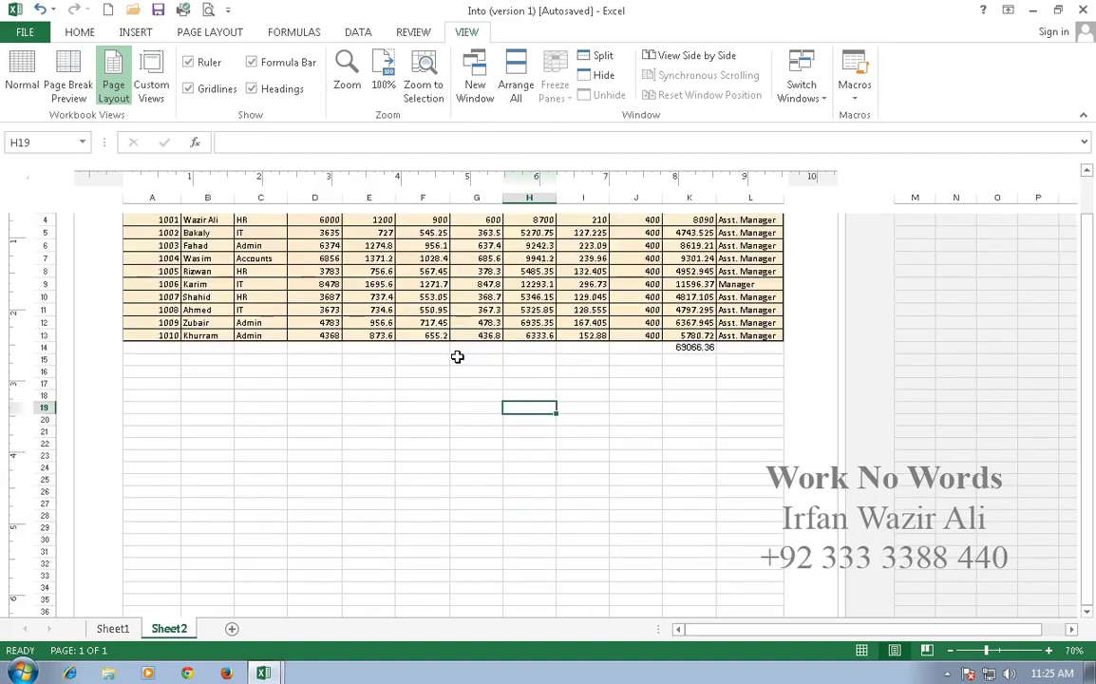
scroll(457, 357, "down", 5)
scroll(457, 356, "up", 1)
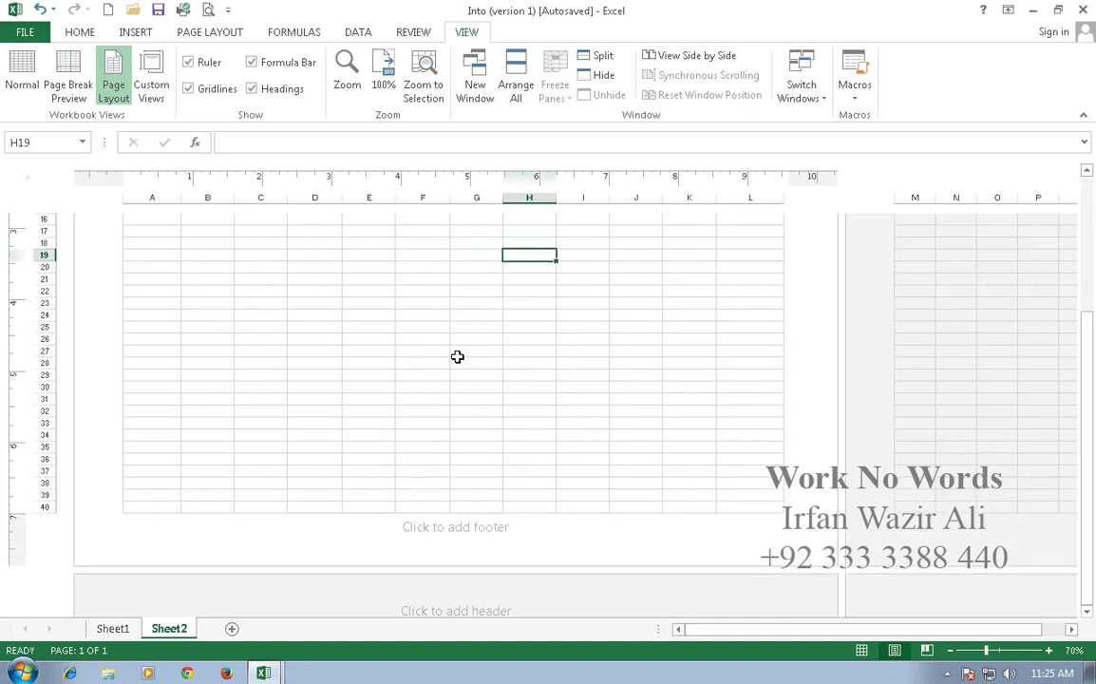
scroll(456, 356, "up", 4)
Step: Scroll back to the top of the page and return to Normal view
left_click(456, 356)
scroll(457, 356, "up", 3)
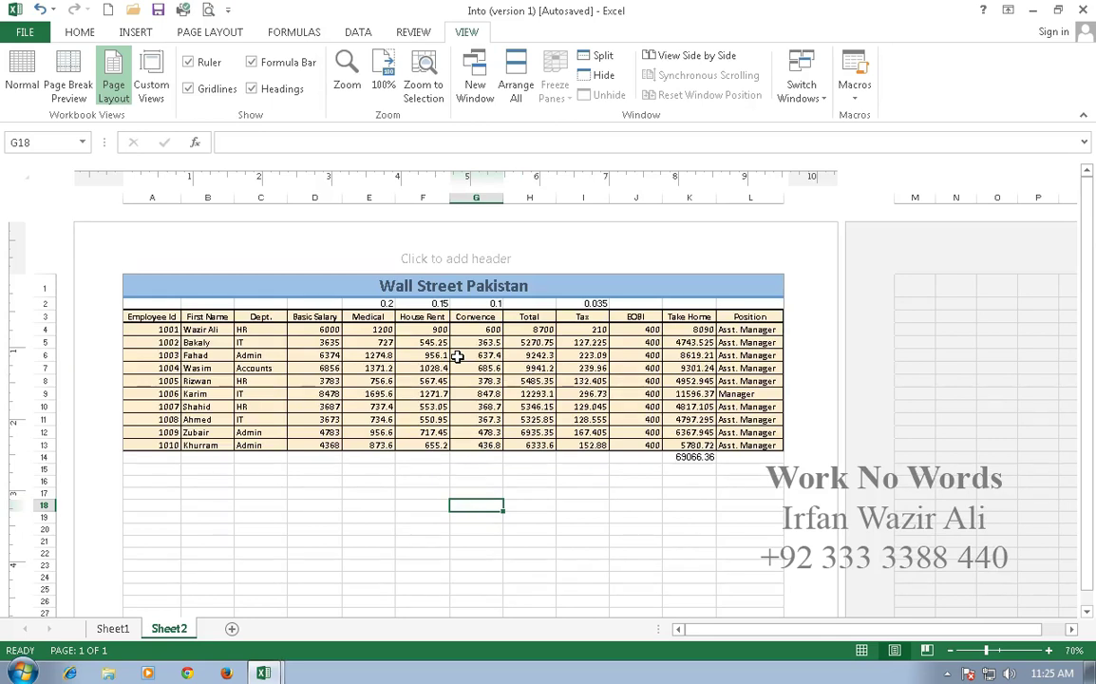
left_click(390, 493)
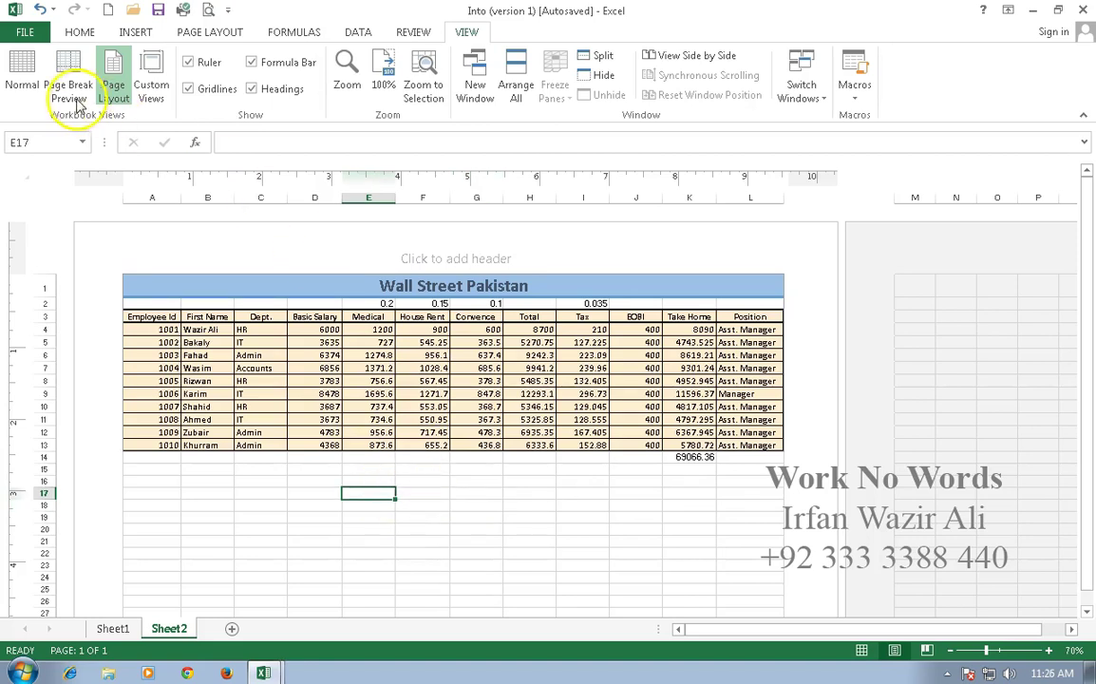
left_click(19, 81)
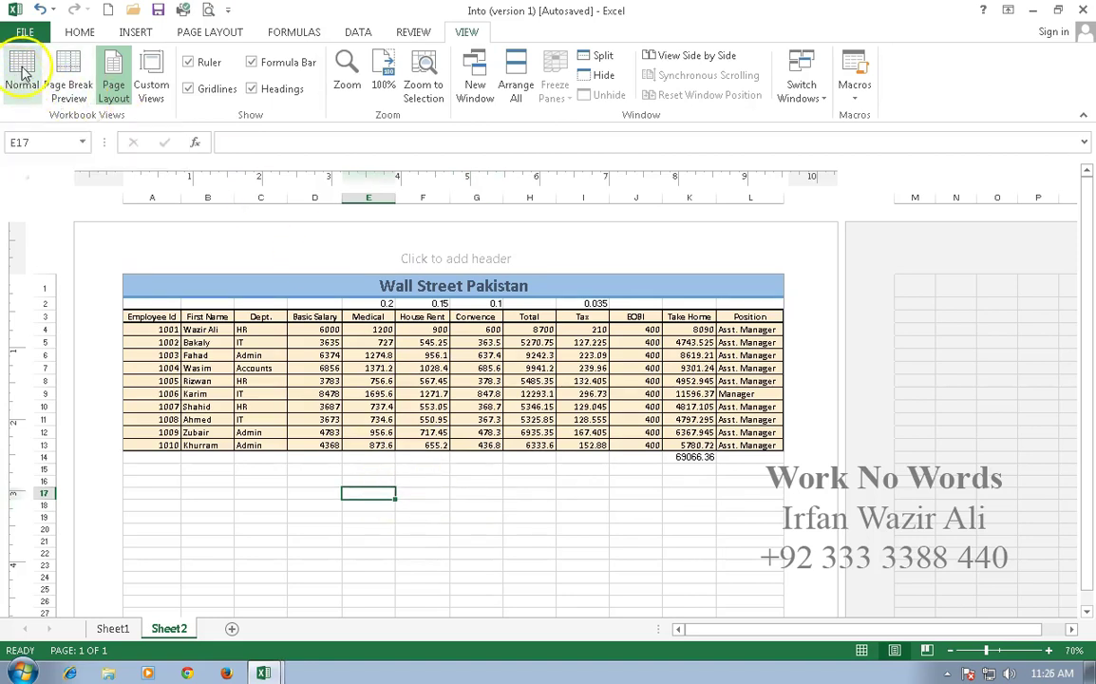